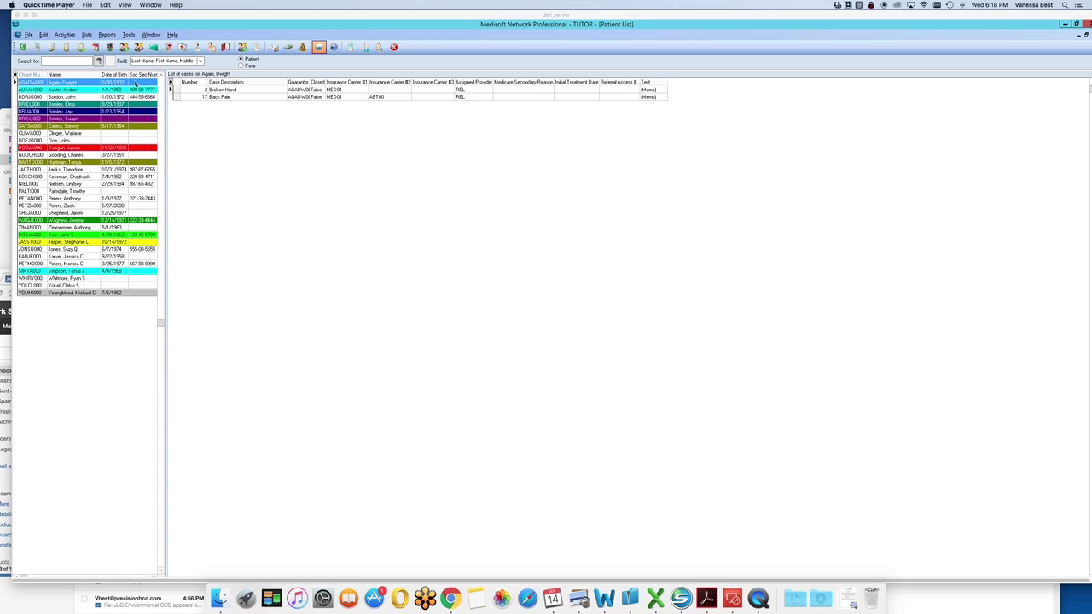
# Step: Open the first patient's record from the patient list and show its Other Information
pyautogui.click(87, 35)
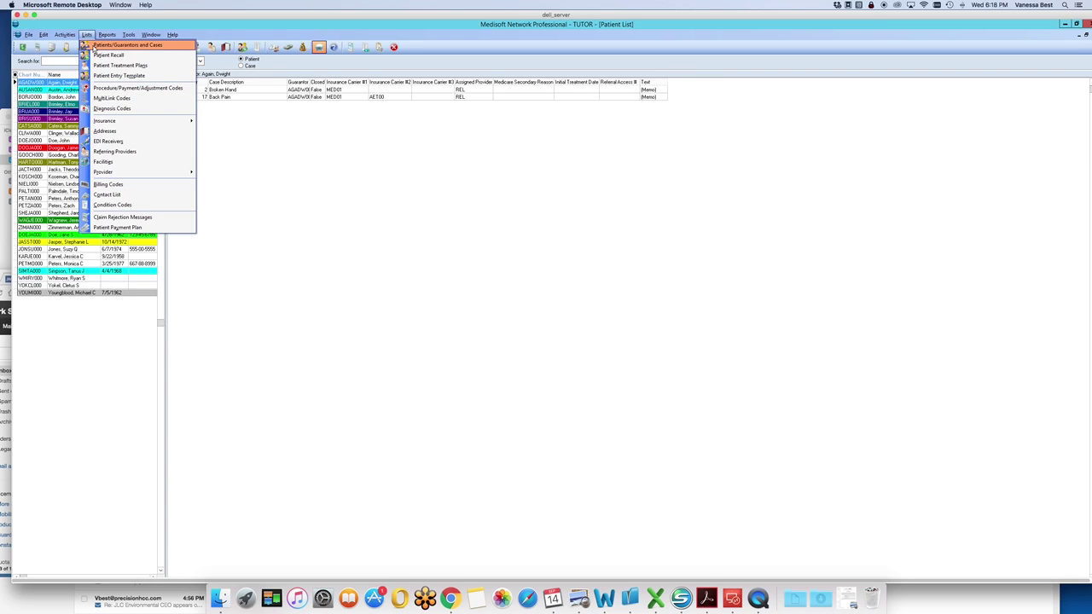
pyautogui.click(95, 49)
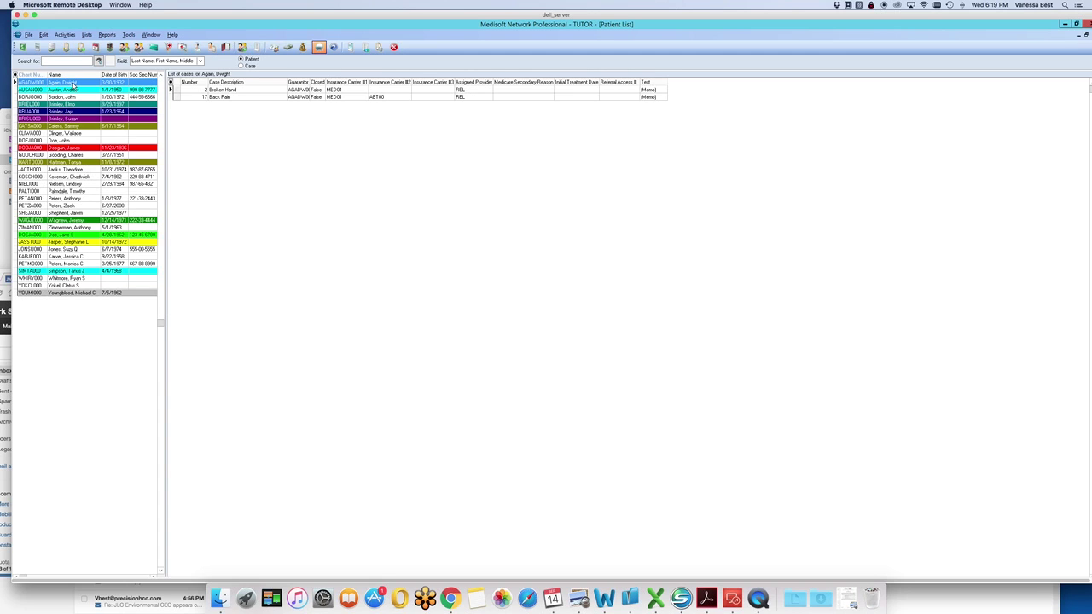
pyautogui.doubleClick(73, 85)
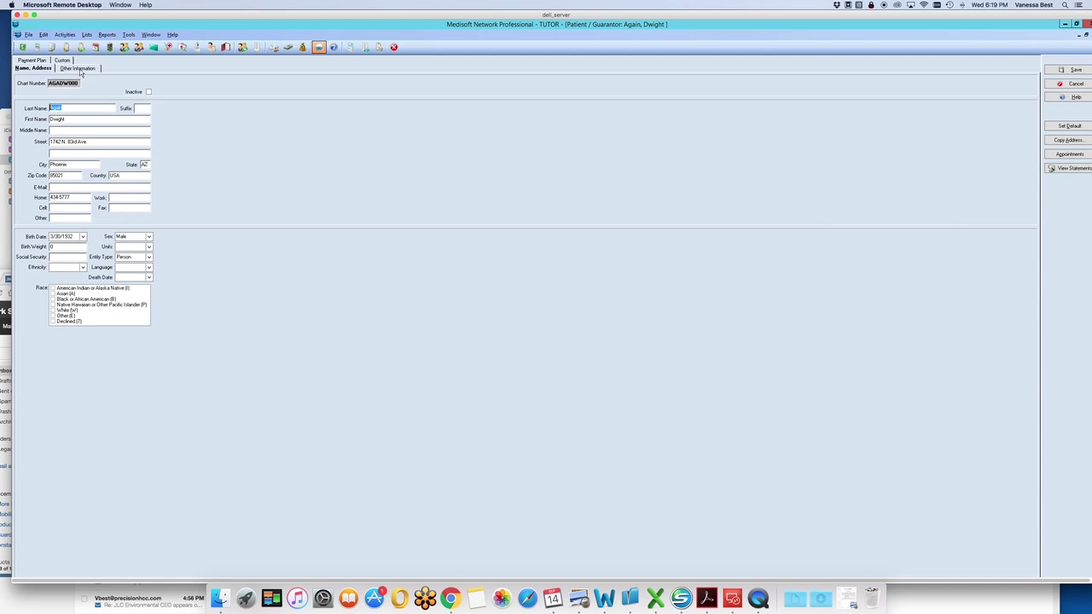
pyautogui.click(80, 70)
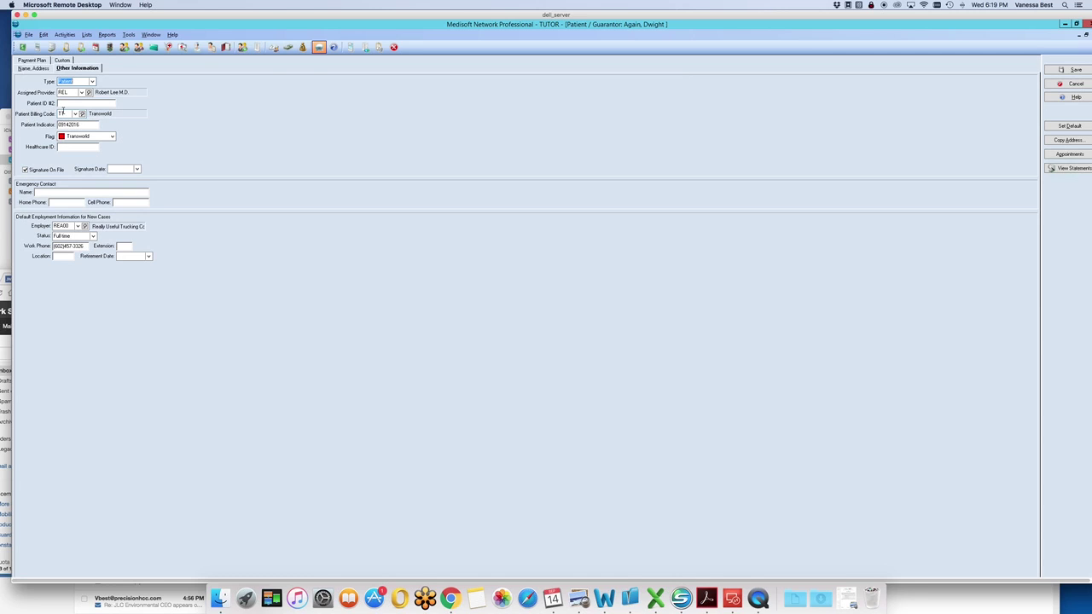
# Step: Create a new patient billing code TT with the description Transworld and save it
pyautogui.click(64, 113)
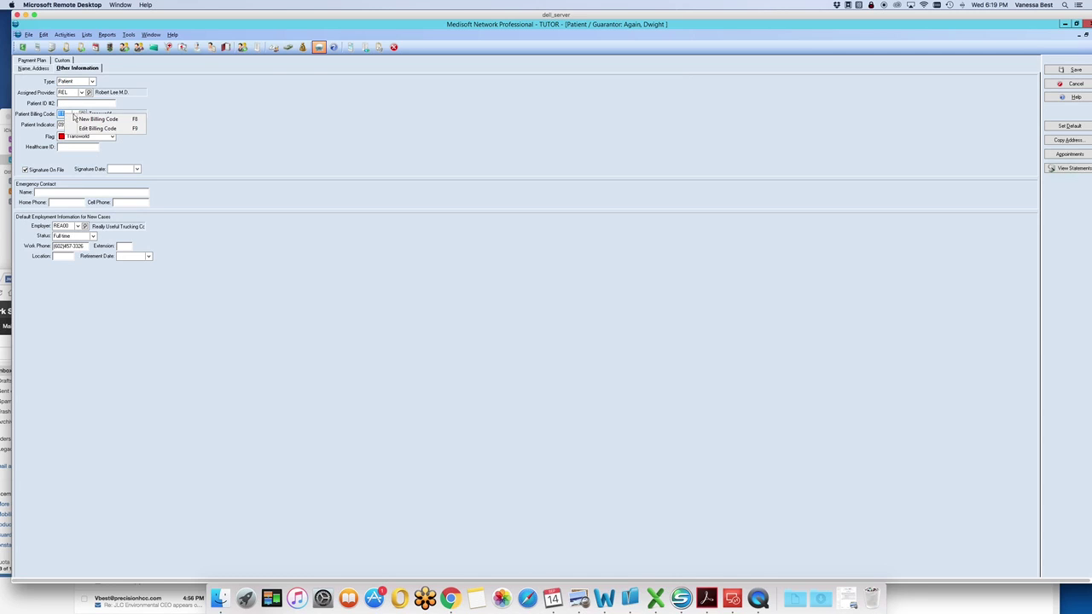
pyautogui.rightClick(66, 113)
pyautogui.click(93, 117)
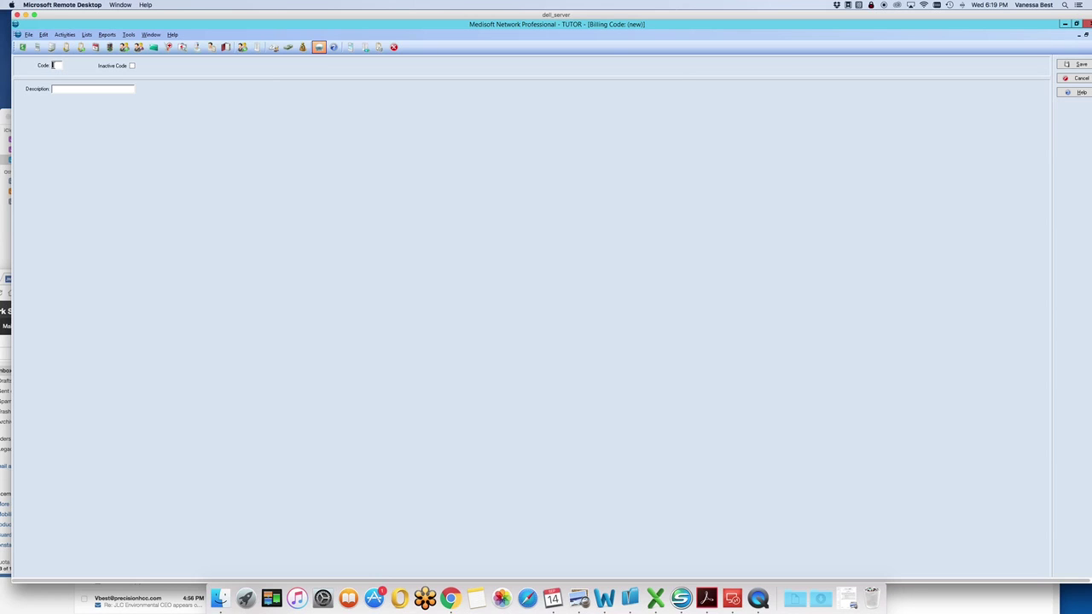
pyautogui.write('TT')
pyautogui.click(58, 88)
pyautogui.write('Tuamwork')
pyautogui.click(1074, 66)
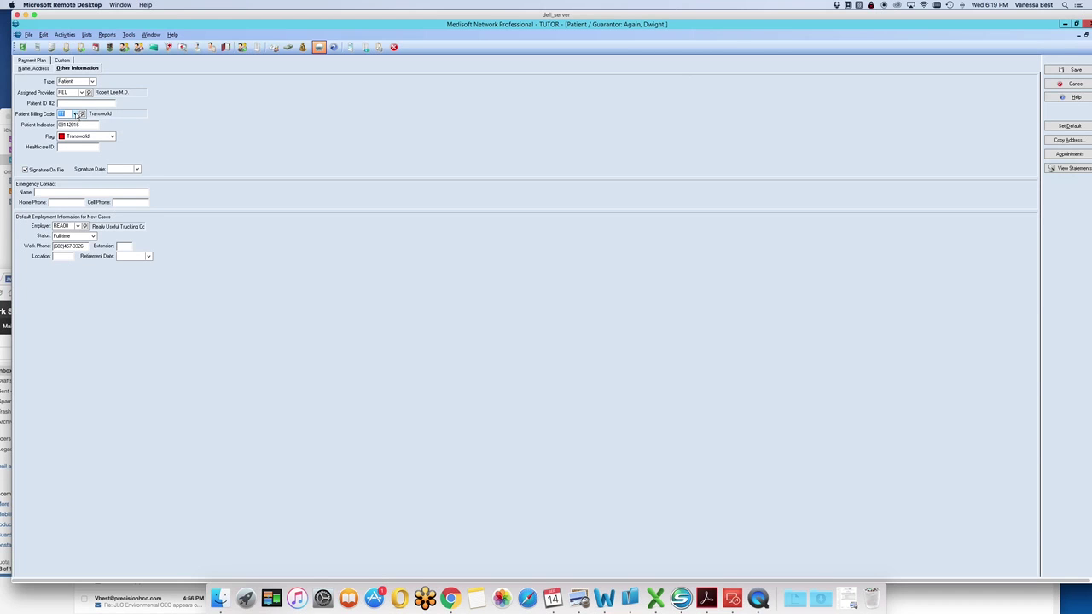
# Step: Assign the TT Transworld billing code to the patient and set the patient indicator to 09152016
pyautogui.click(76, 115)
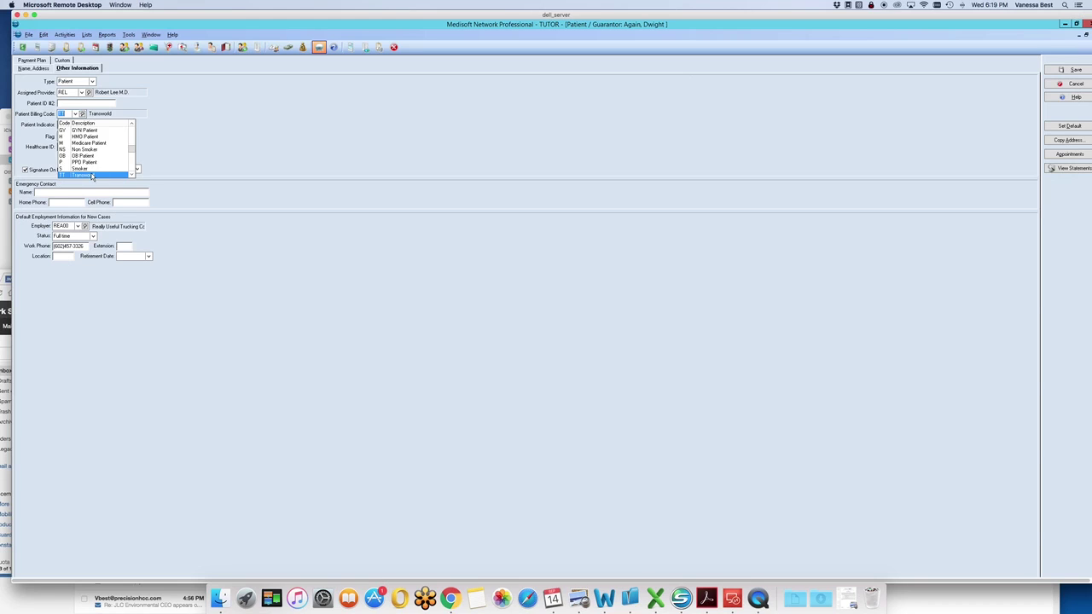
pyautogui.click(92, 175)
pyautogui.click(46, 126)
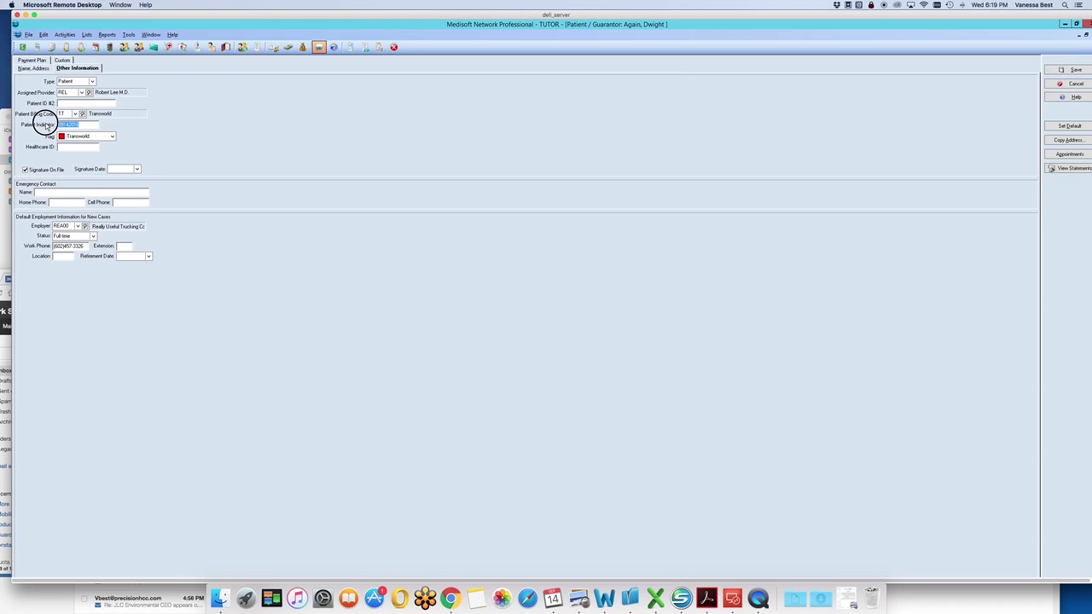
pyautogui.press('BackSpace')
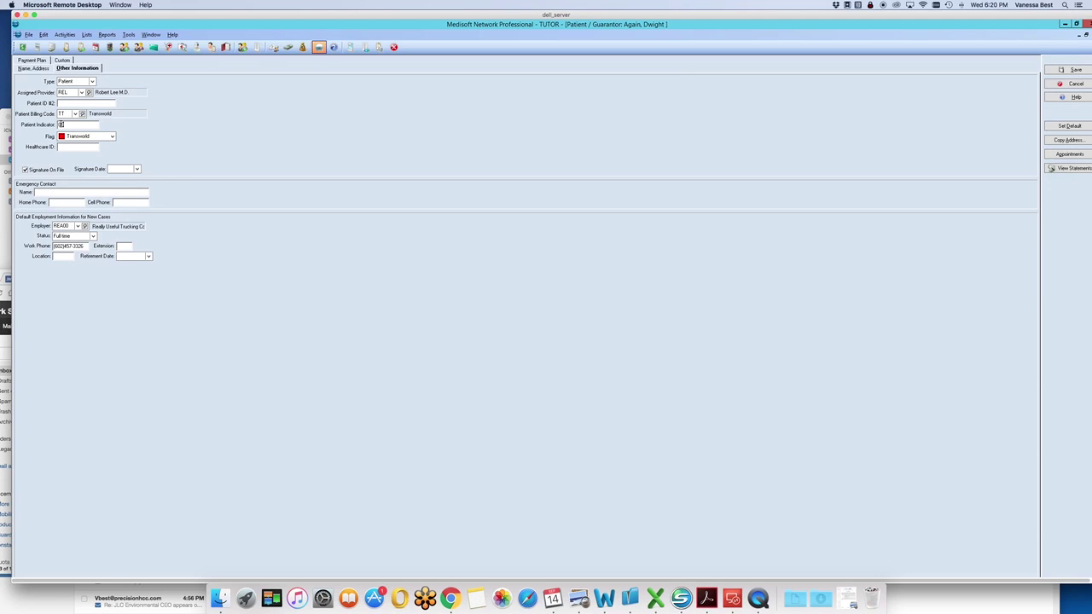
pyautogui.write('2018')
# Step: Rename the red patient flag to TRANSWORLD in the program's color-coding options and save them
pyautogui.click(29, 35)
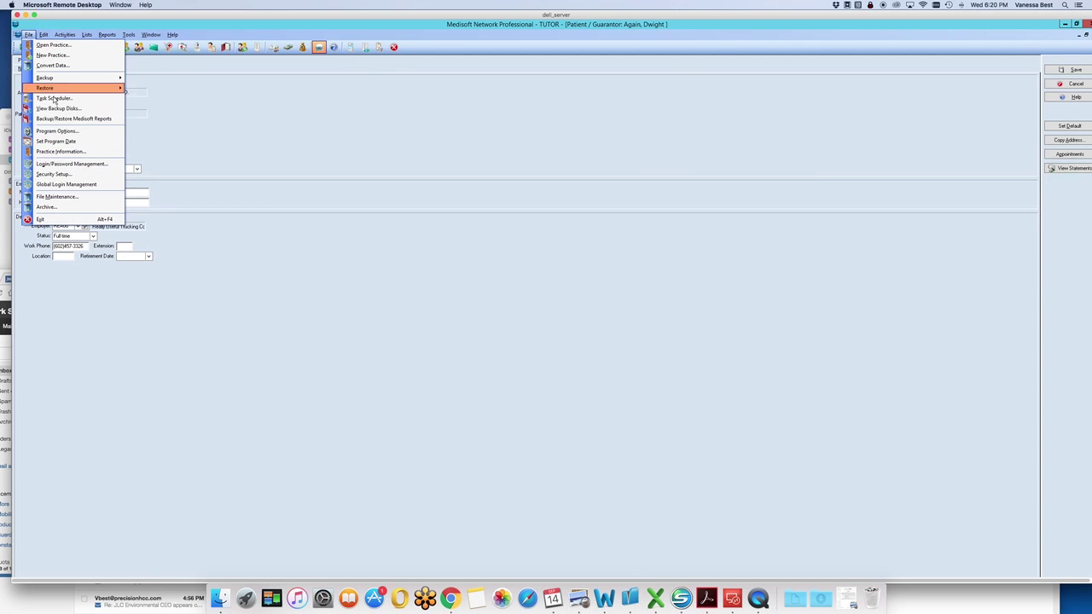
pyautogui.click(71, 133)
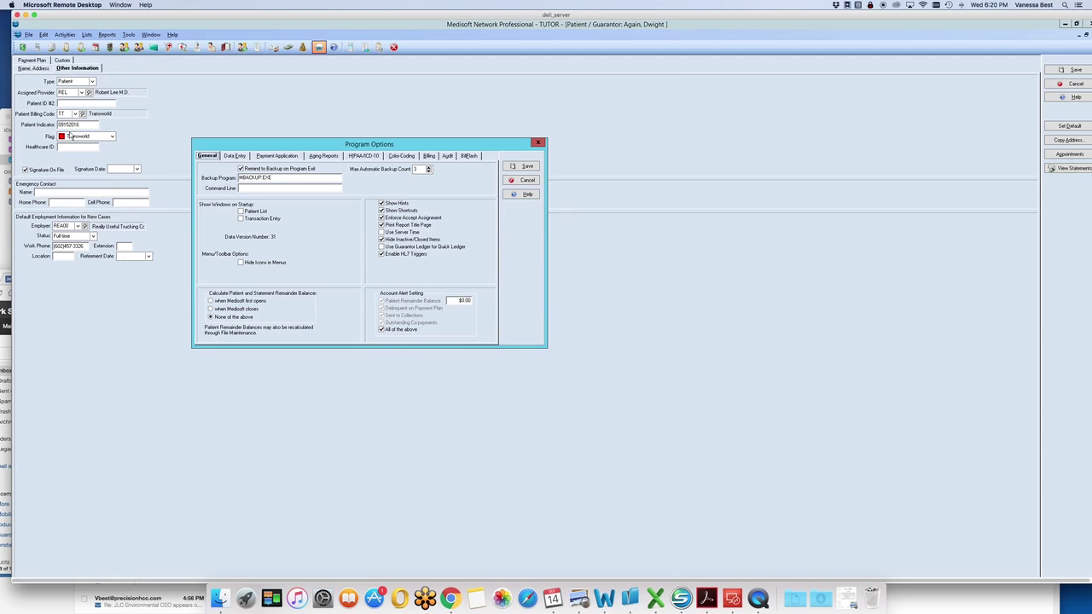
pyautogui.click(400, 156)
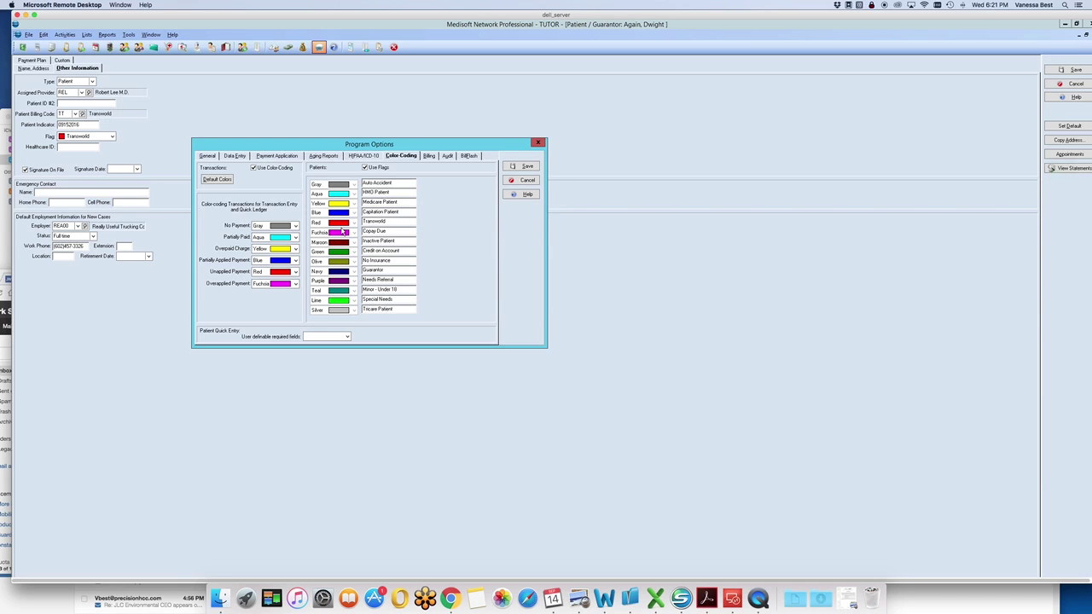
pyautogui.moveTo(387, 221); pyautogui.dragTo(350, 222)
pyautogui.write('TRANSWORLD')
pyautogui.click(529, 167)
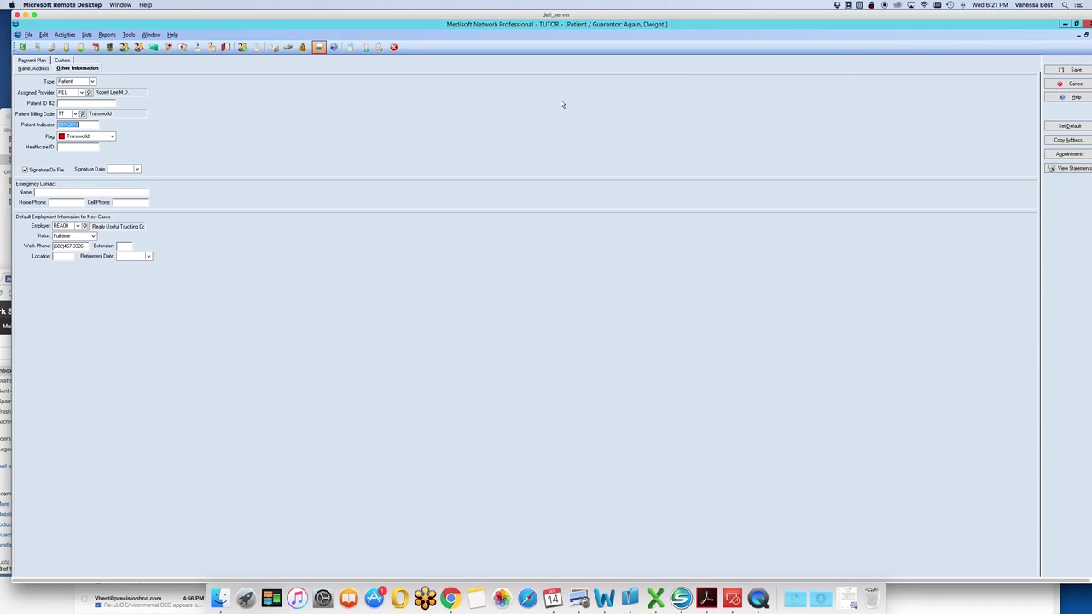
# Step: Assign the red Transworld flag to the patient and save the record
pyautogui.click(111, 136)
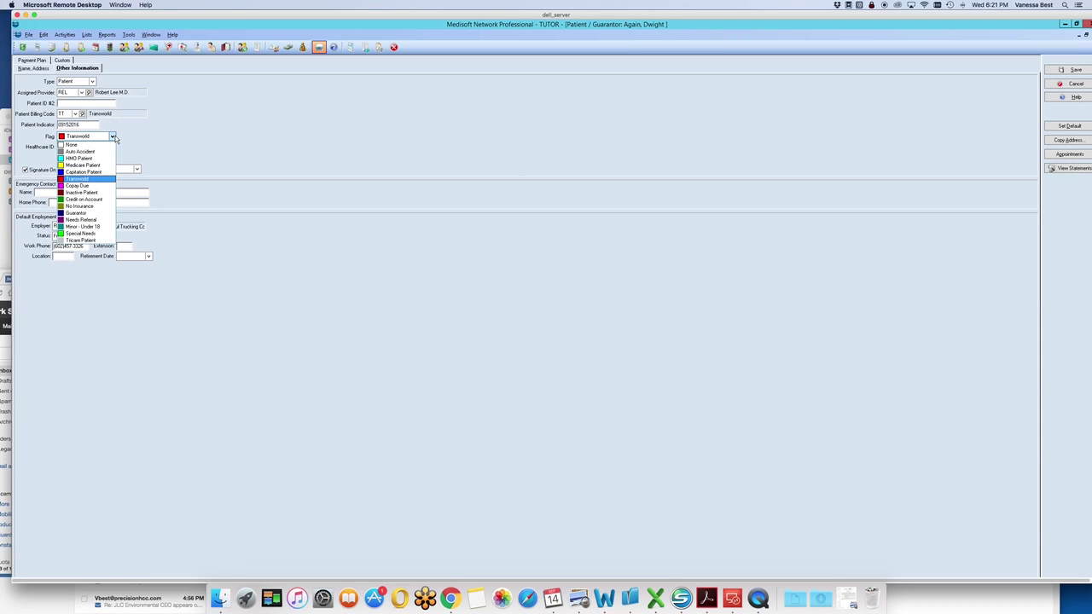
pyautogui.click(94, 179)
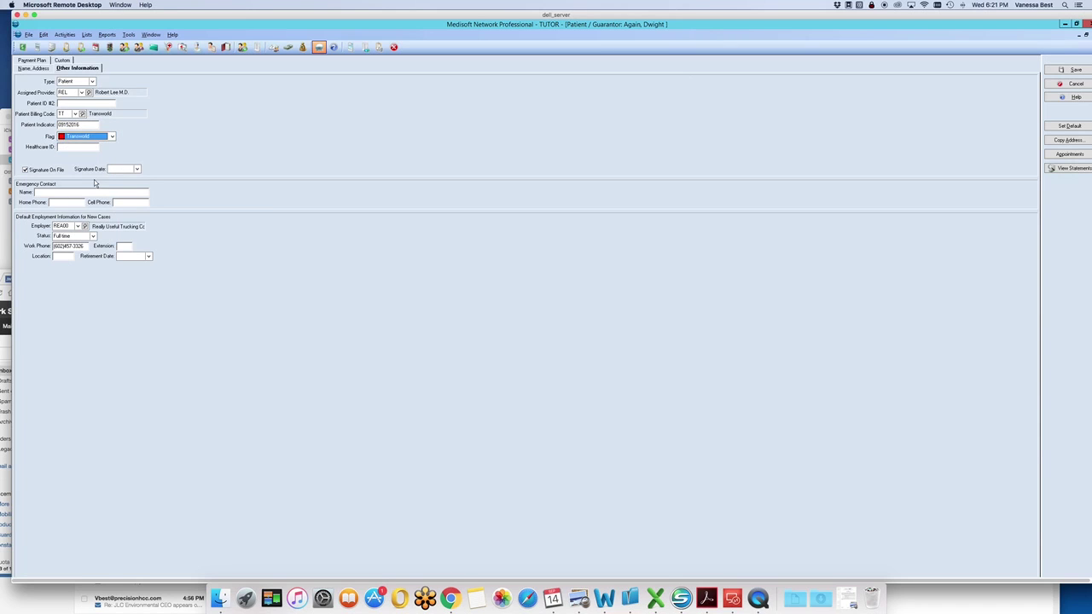
pyautogui.click(1069, 70)
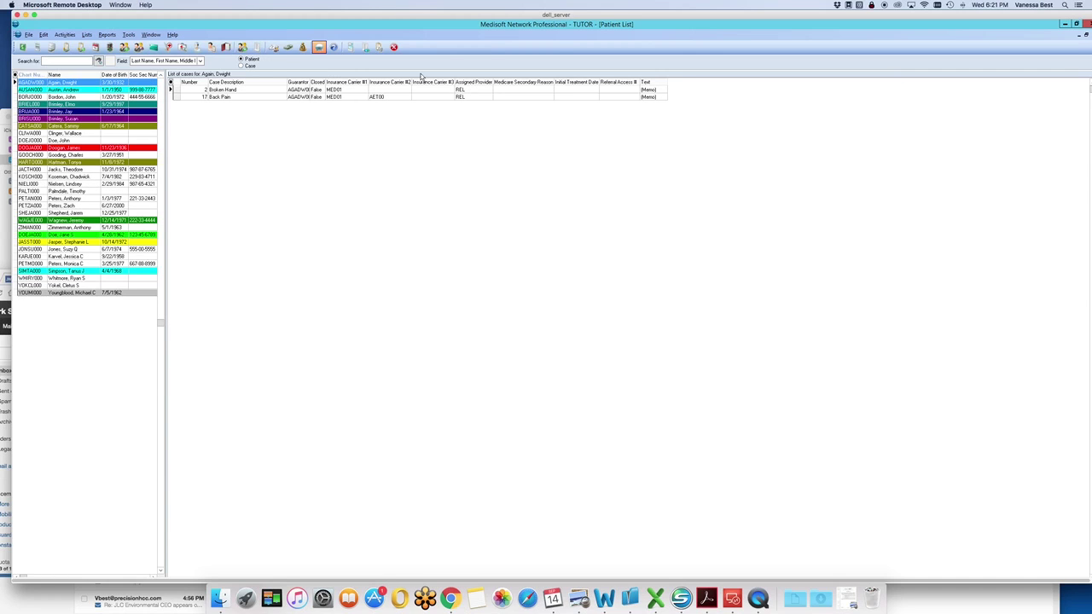
# Step: Reopen the first patient's Other Information, choose the renamed TRANSWORLD flag and save the record again
pyautogui.doubleClick(133, 85)
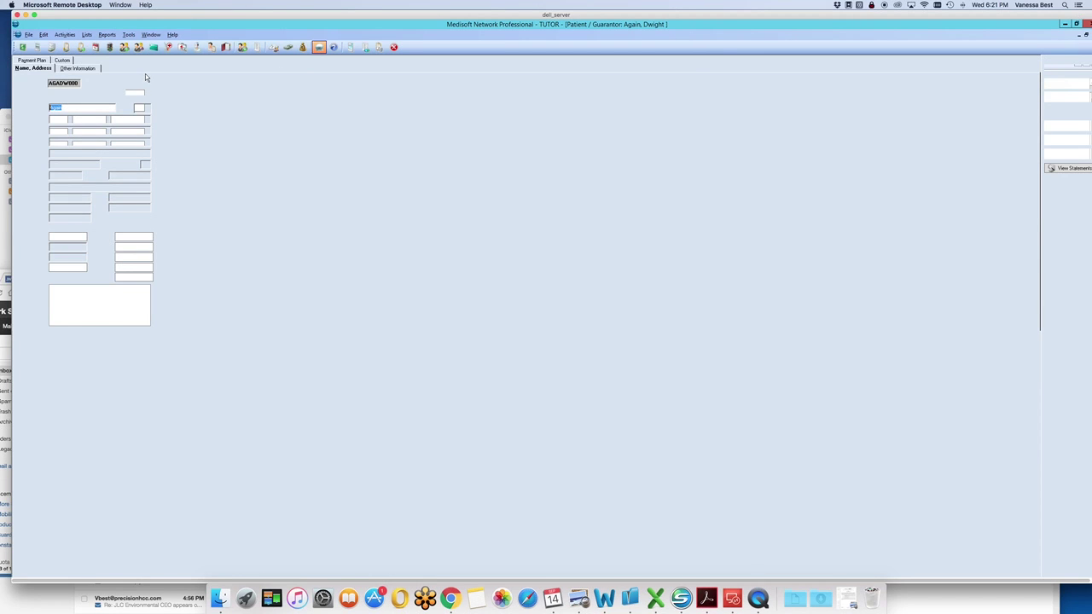
pyautogui.click(79, 68)
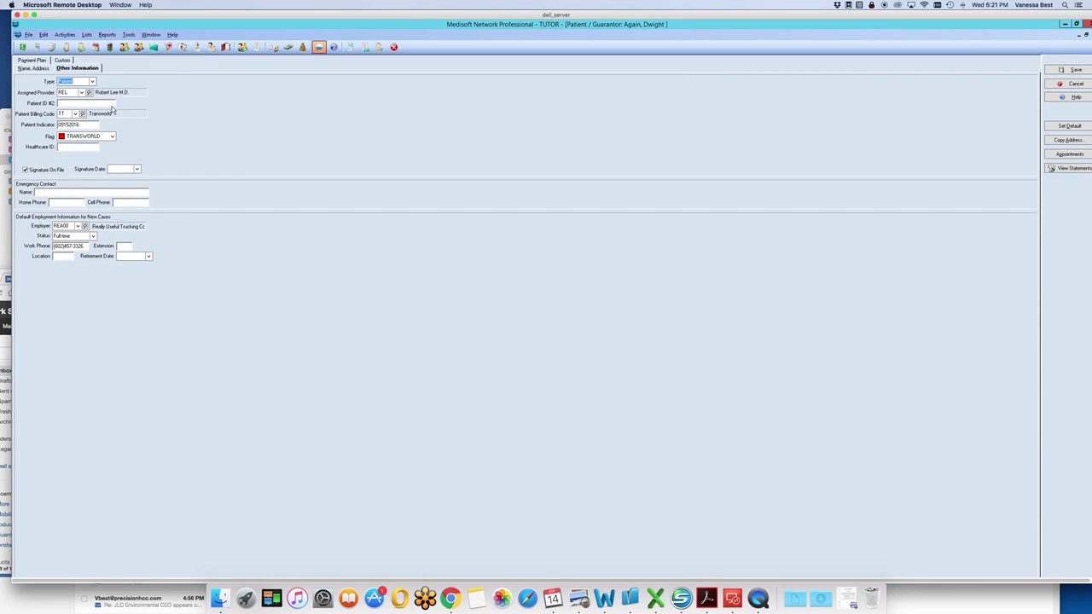
pyautogui.click(111, 138)
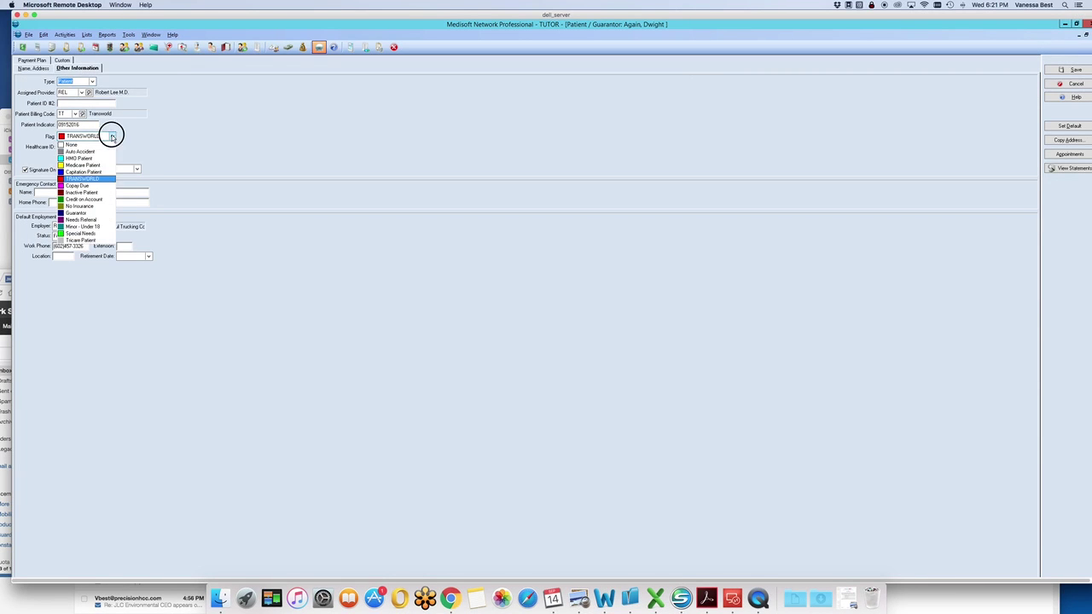
pyautogui.click(98, 179)
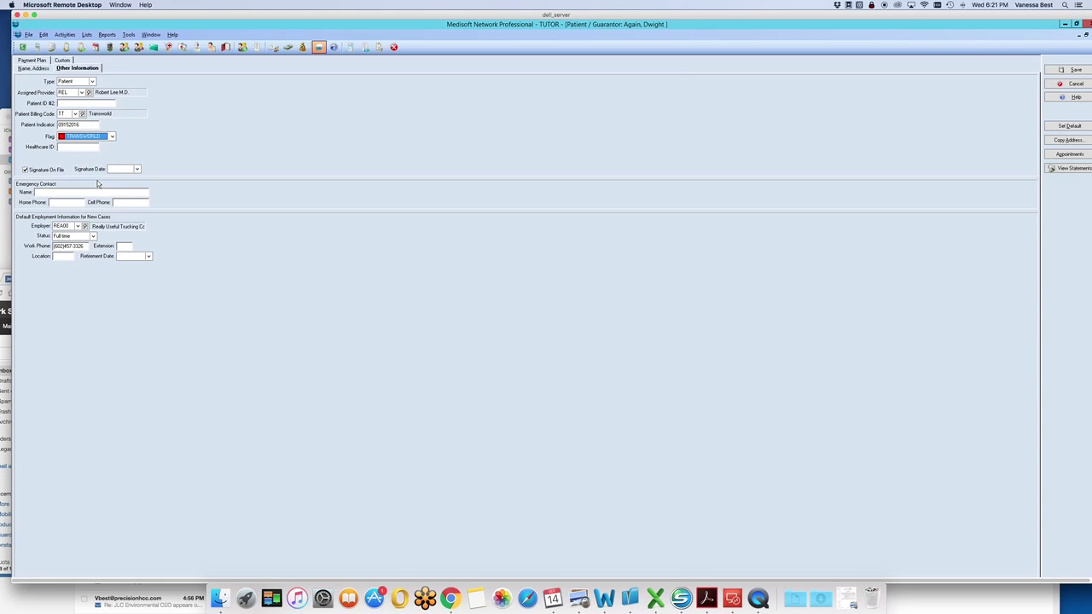
pyautogui.click(1068, 70)
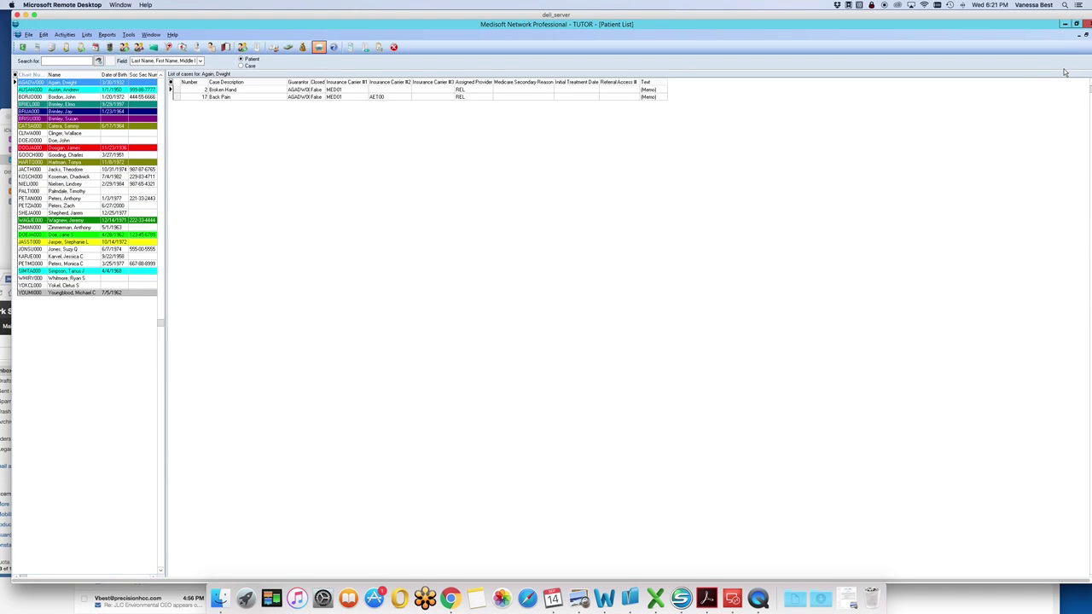
# Step: Select the second patient in the list to check the first patient's flag color, and reselect the first patient
pyautogui.click(256, 106)
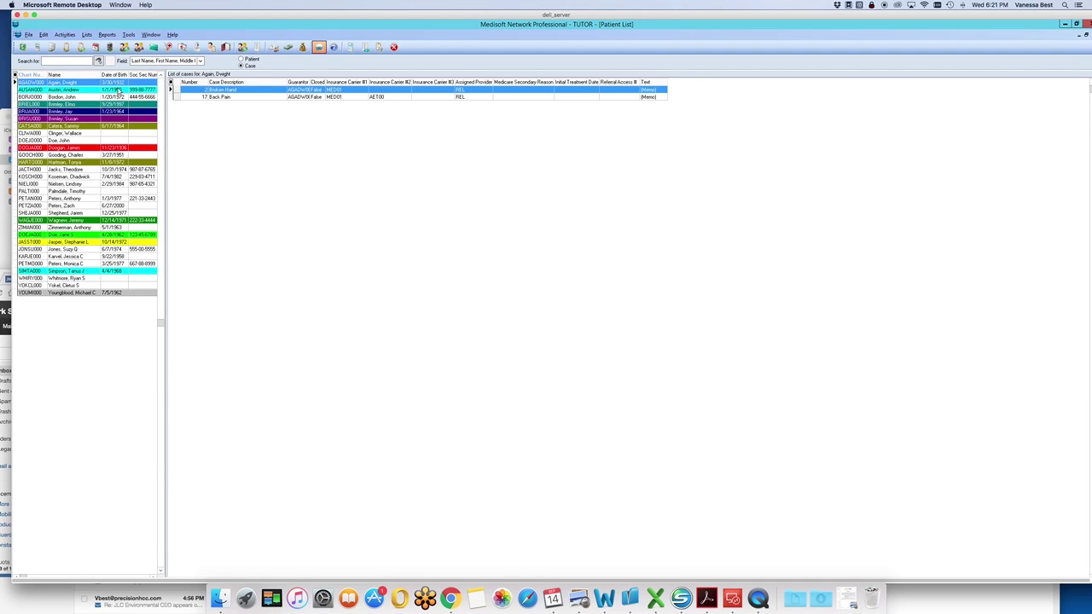
pyautogui.click(87, 90)
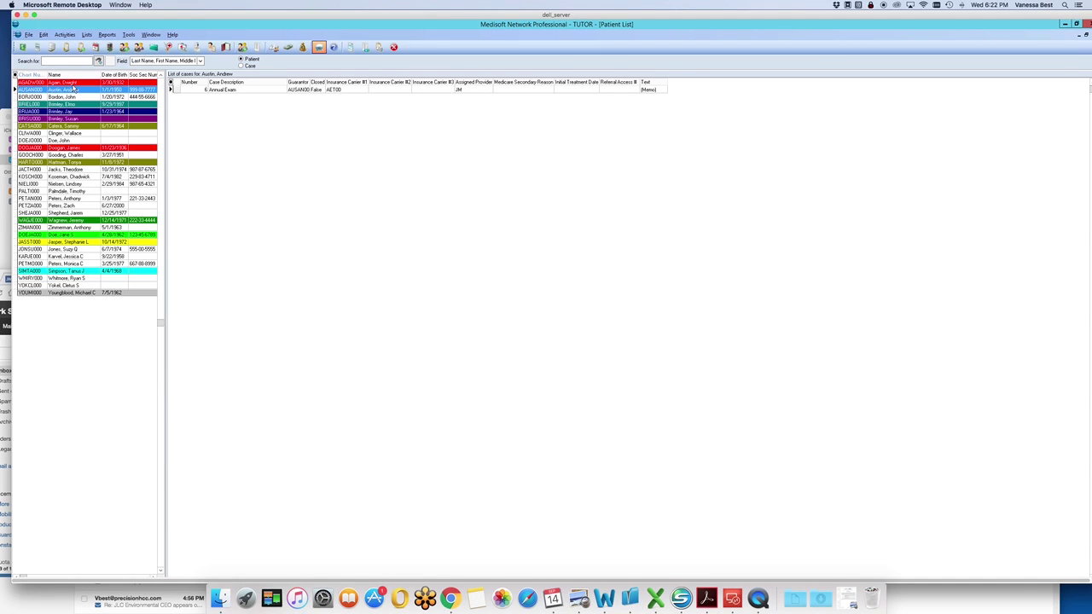
pyautogui.click(91, 82)
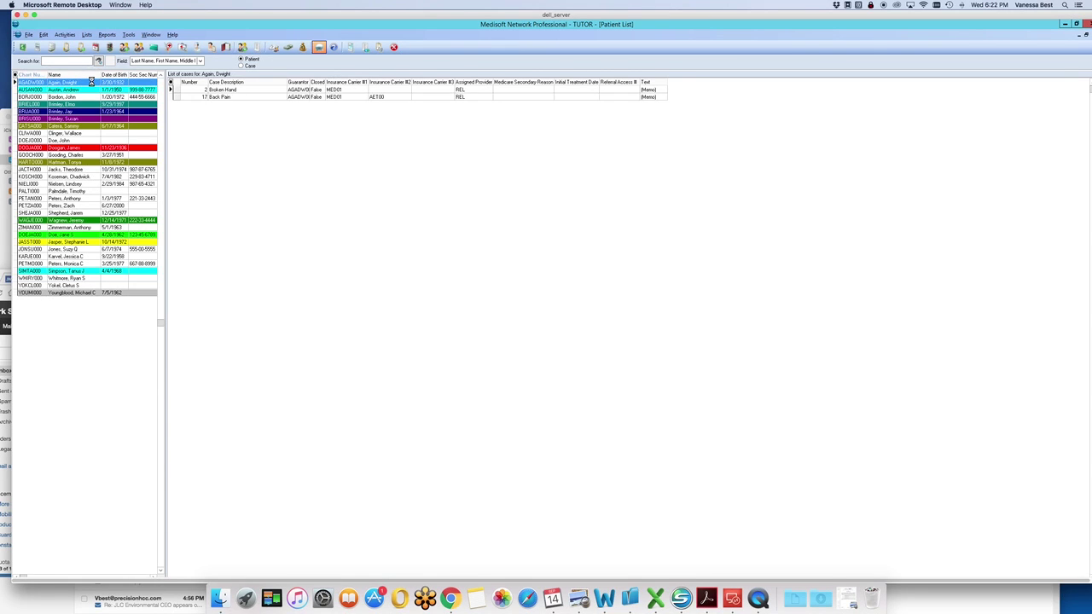
# Step: Reopen the first patient's Other Information to review the billing code, indicator and flag
pyautogui.doubleClick(91, 82)
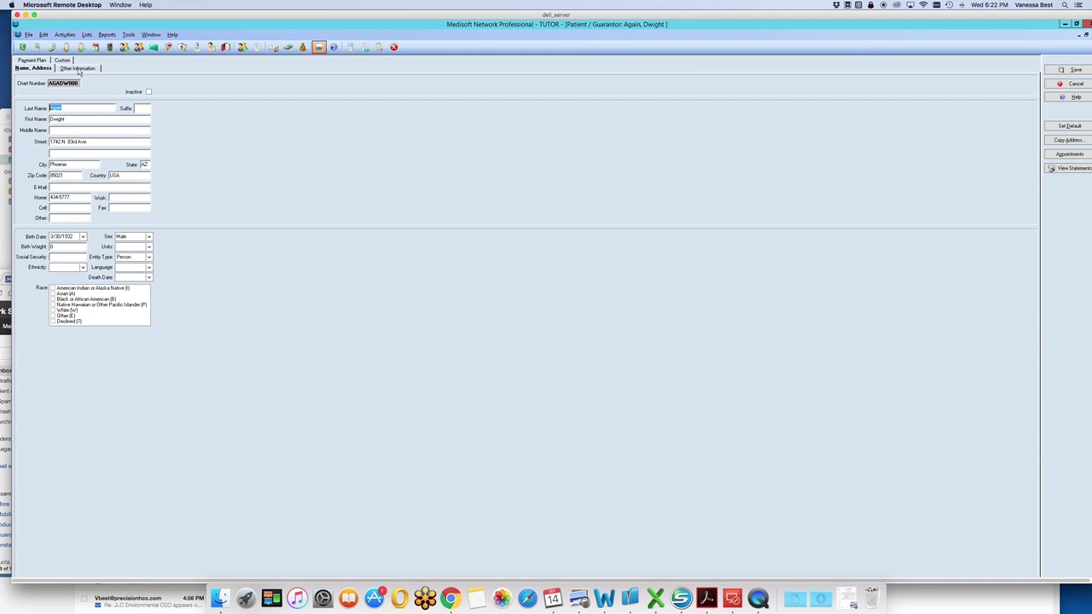
pyautogui.click(78, 68)
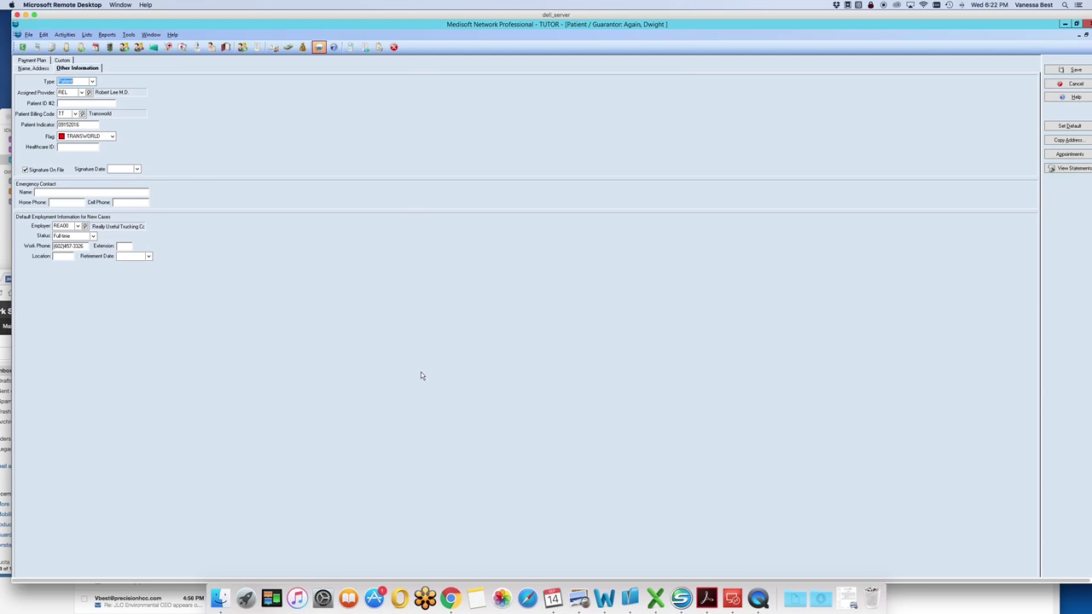
pyautogui.click(759, 600)
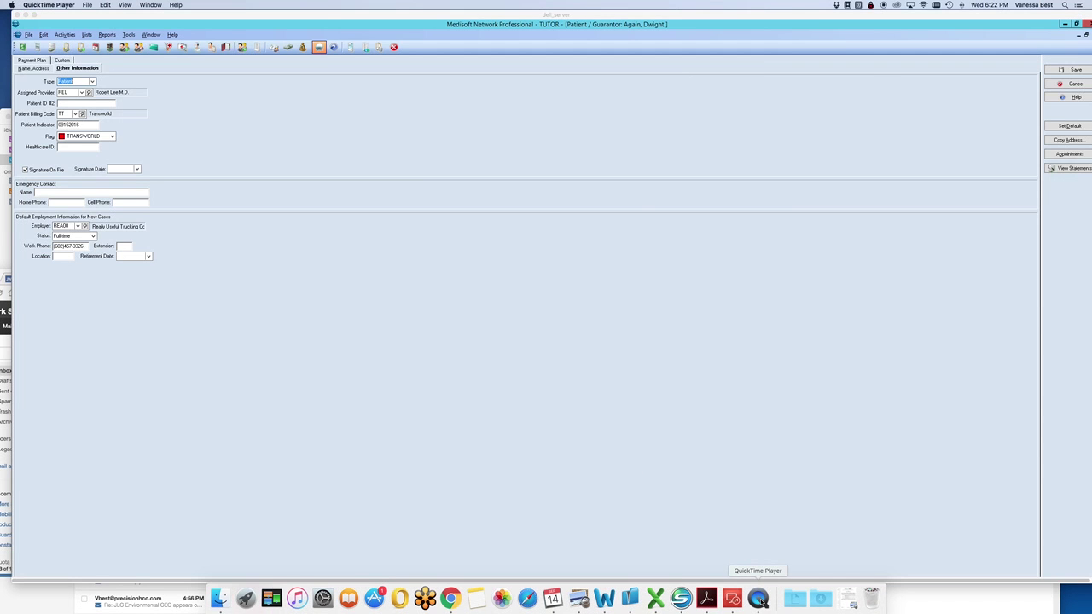